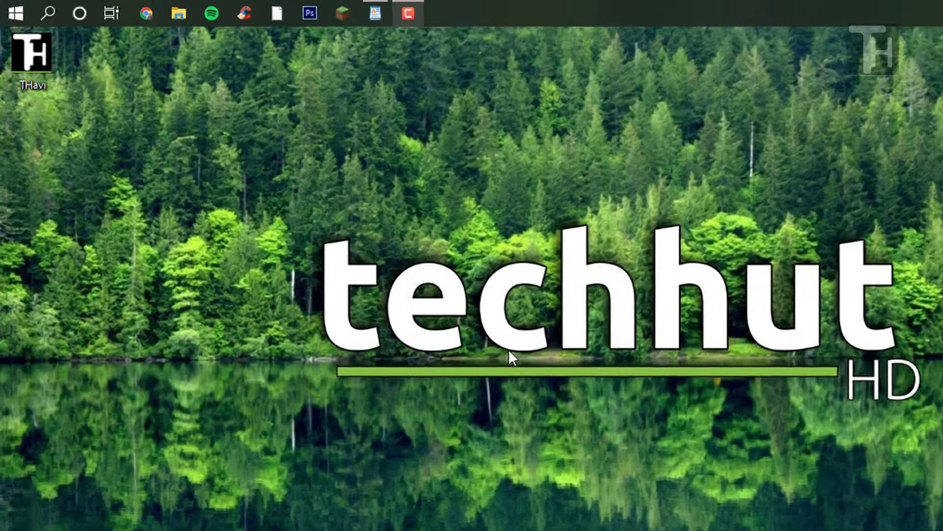
# Search Windows for 'windows' to find Windows Defender Firewall with Advanced Security under Best match.
pyautogui.press('super+s')
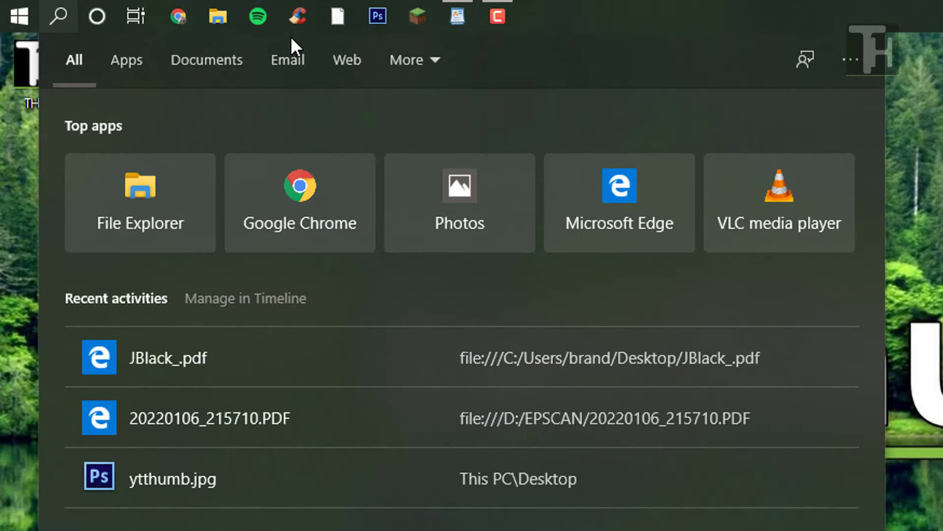
pyautogui.write('windows')
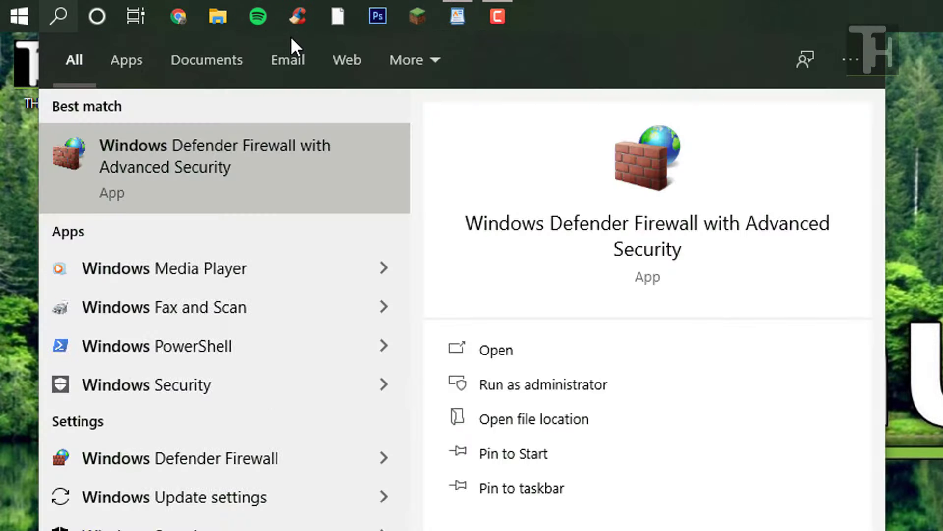
# Launch the firewall console and look through the outbound and inbound rule lists.
pyautogui.click(234, 166)
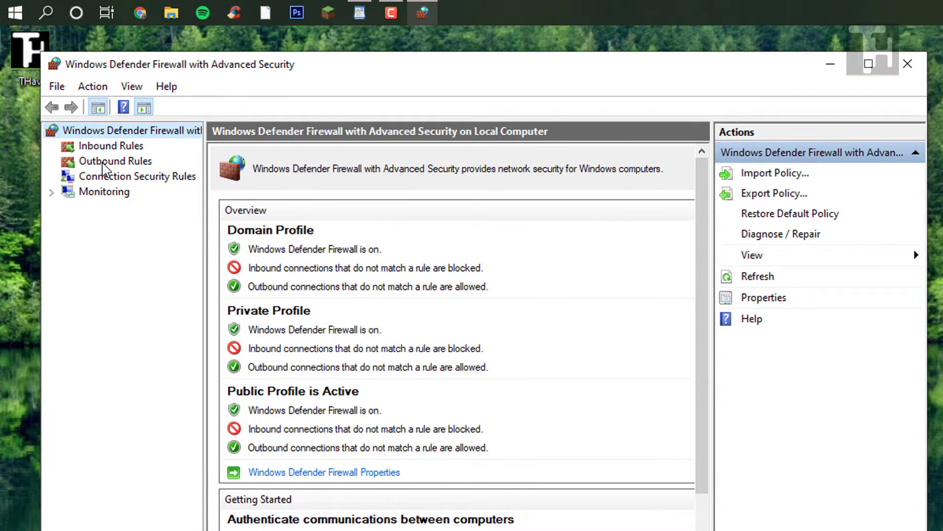
pyautogui.click(105, 147)
pyautogui.click(106, 162)
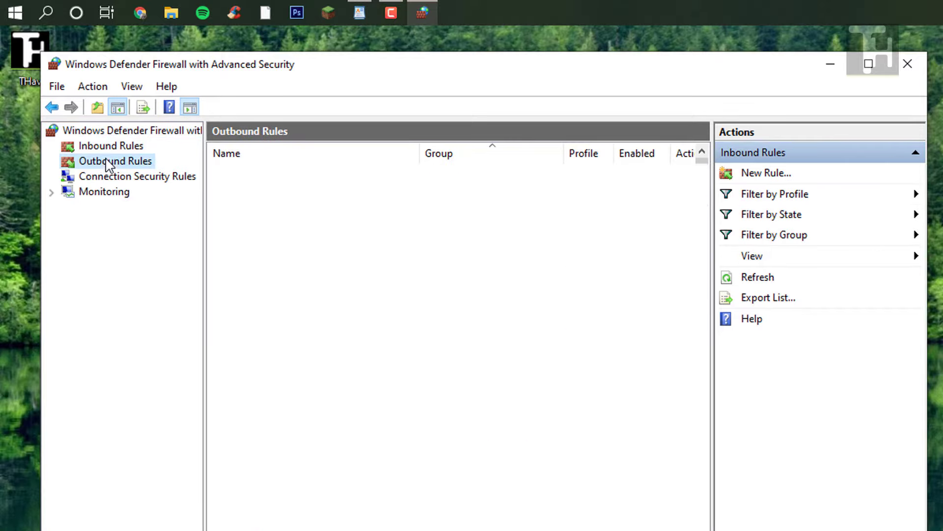
pyautogui.click(110, 146)
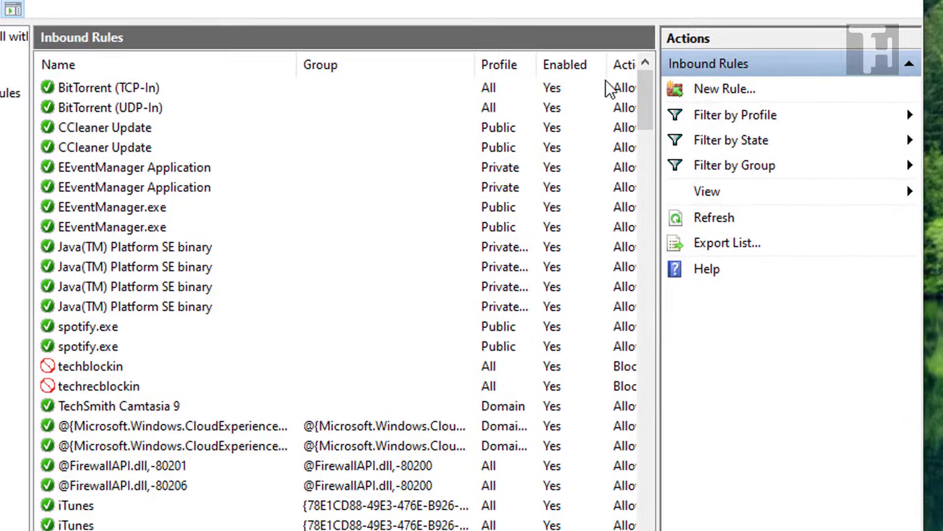
pyautogui.moveTo(647, 98)
pyautogui.mouseDown()
pyautogui.moveTo(632, 399)
pyautogui.moveTo(644, 364)
pyautogui.moveTo(646, 84)
pyautogui.mouseUp()
# Begin a Program-type new inbound rule and browse for the program file.
pyautogui.click(731, 89)
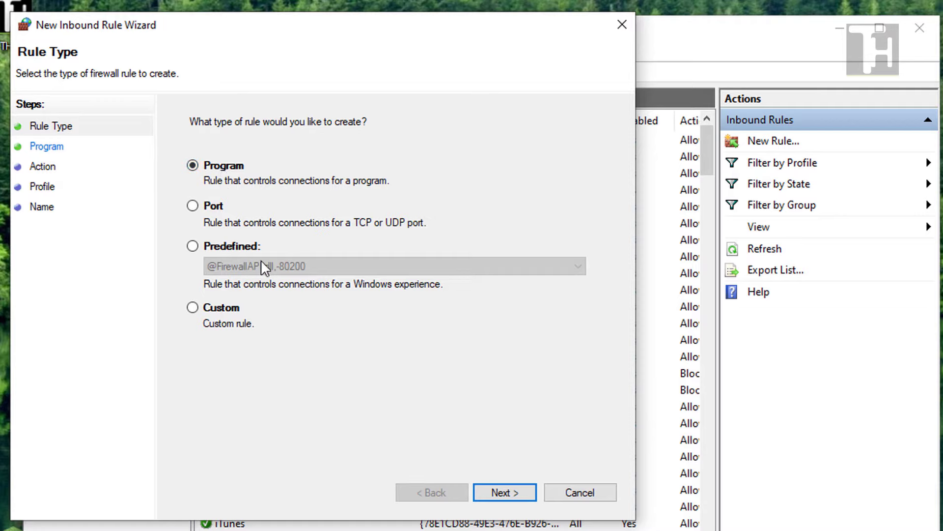
pyautogui.click(500, 493)
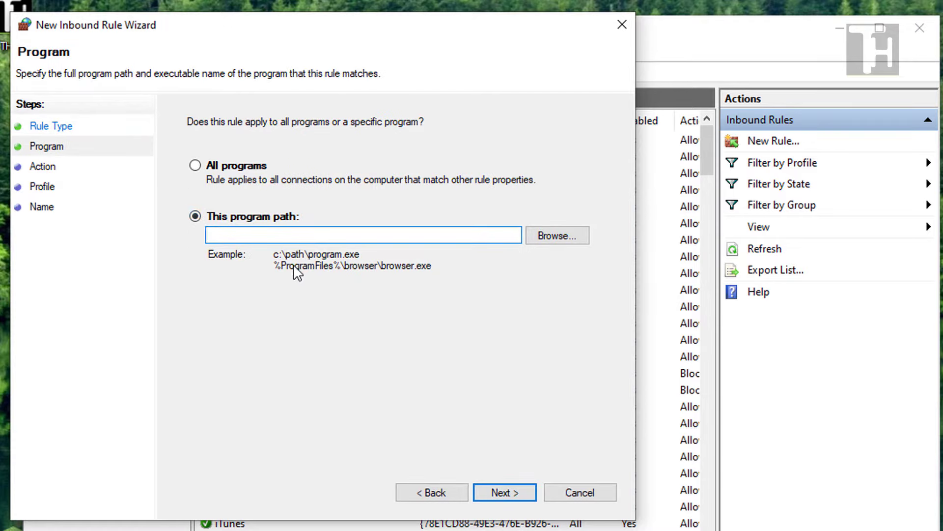
pyautogui.click(563, 236)
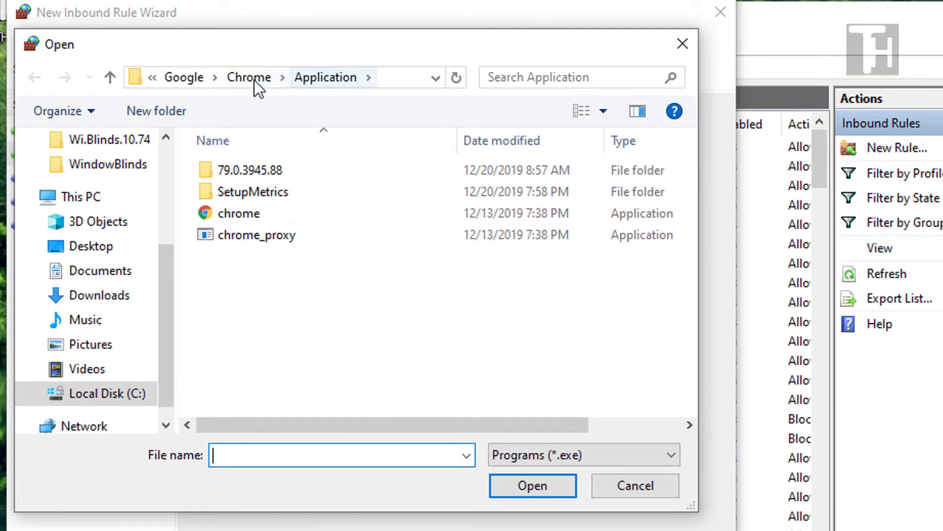
# In the file picker, jump to %appdata%, open the Spotify folder, then go to Local Disk (C:).
pyautogui.click(395, 77)
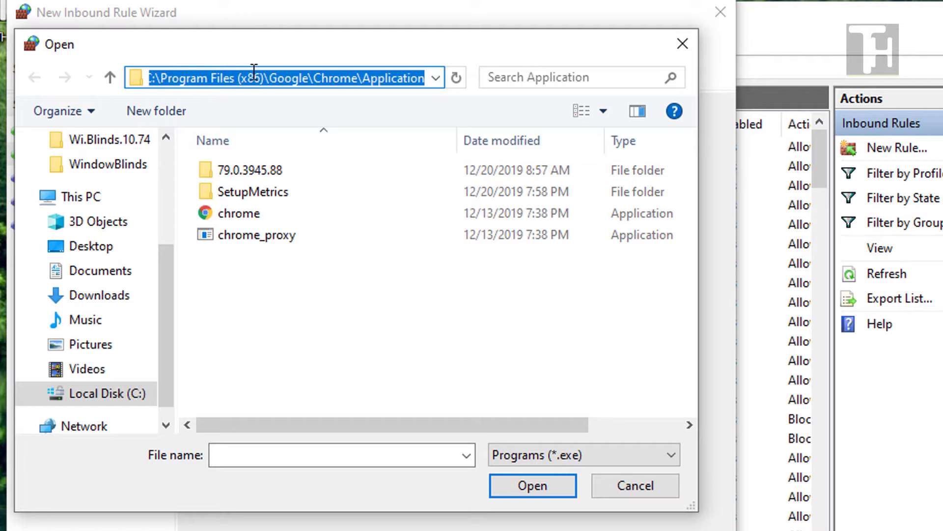
pyautogui.write('%appdata%')
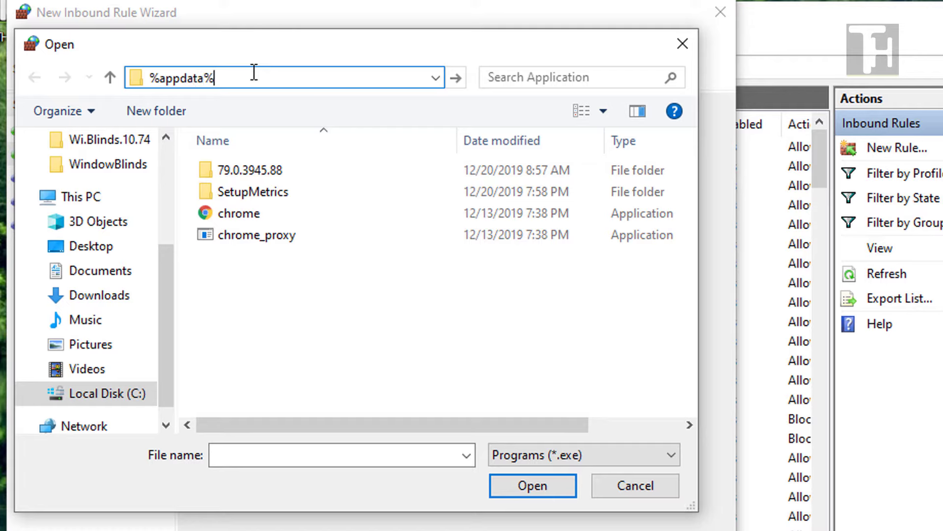
pyautogui.press('Return')
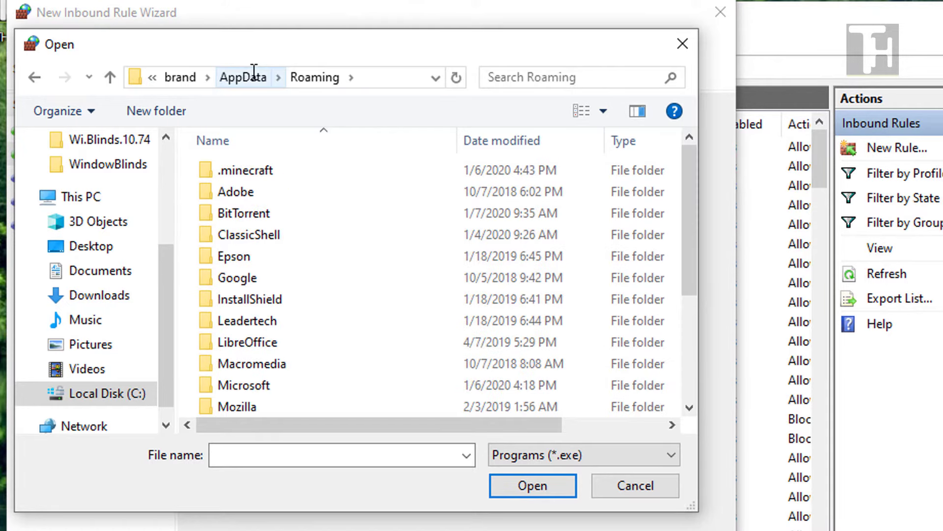
pyautogui.moveTo(696, 192); pyautogui.dragTo(620, 300)
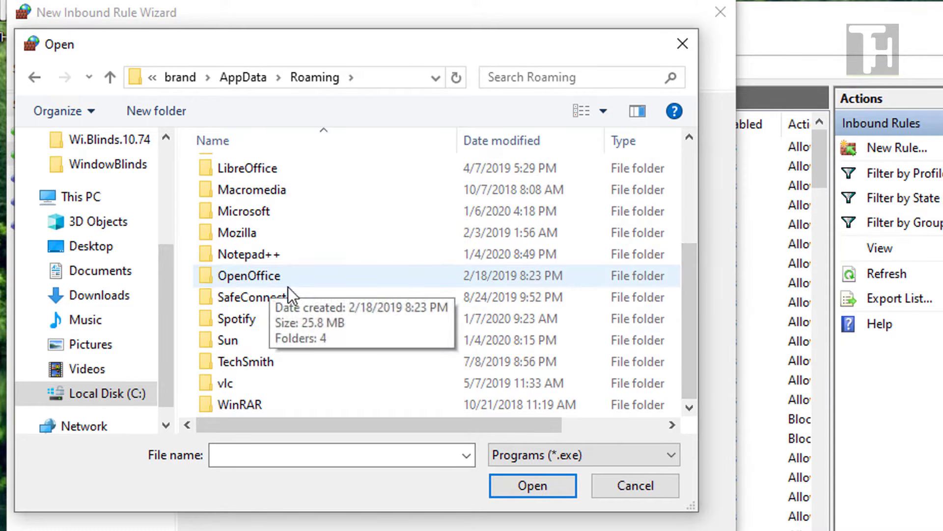
pyautogui.doubleClick(242, 318)
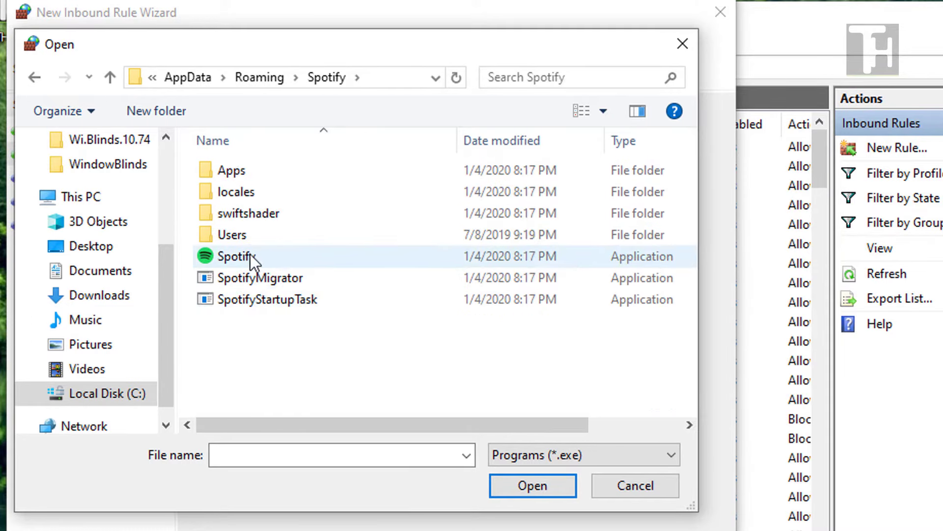
pyautogui.click(129, 396)
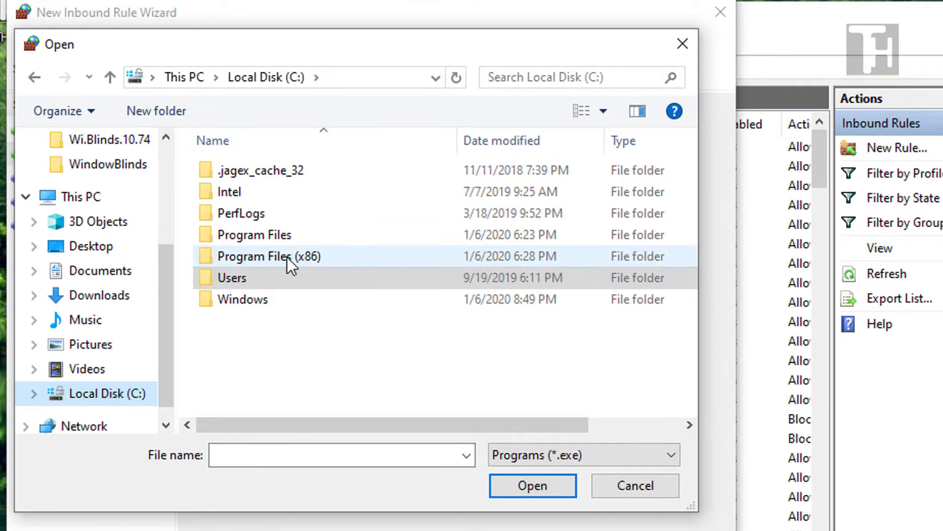
# Navigate to Program Files (x86)\Google\Chrome\Application and select chrome as the file.
pyautogui.doubleClick(340, 258)
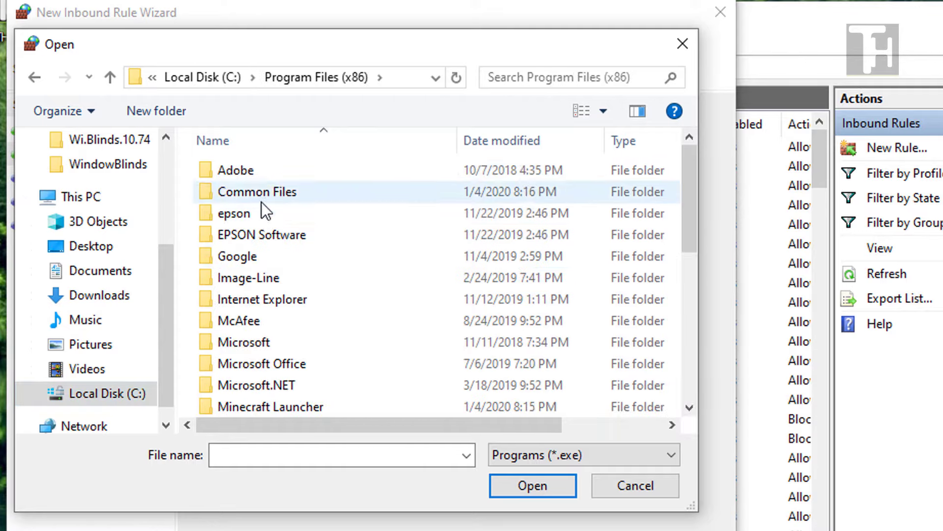
pyautogui.doubleClick(258, 259)
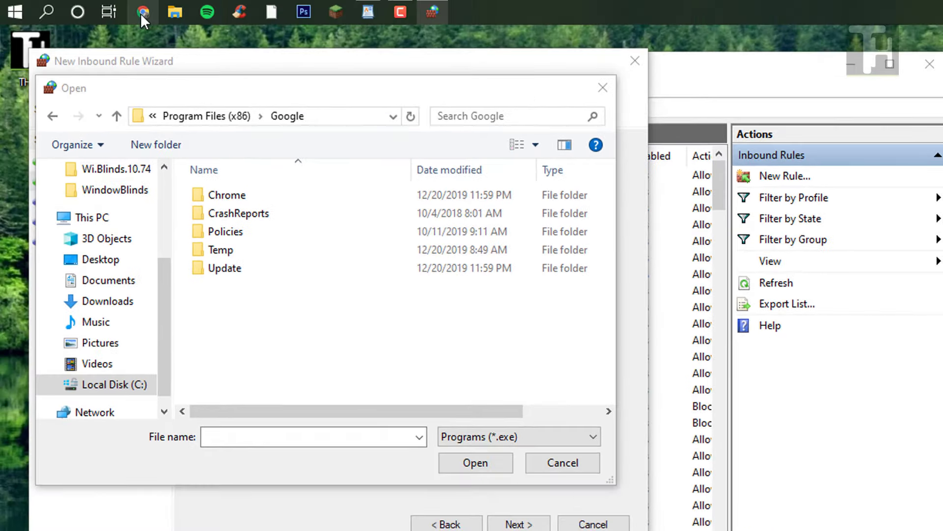
pyautogui.click(142, 14)
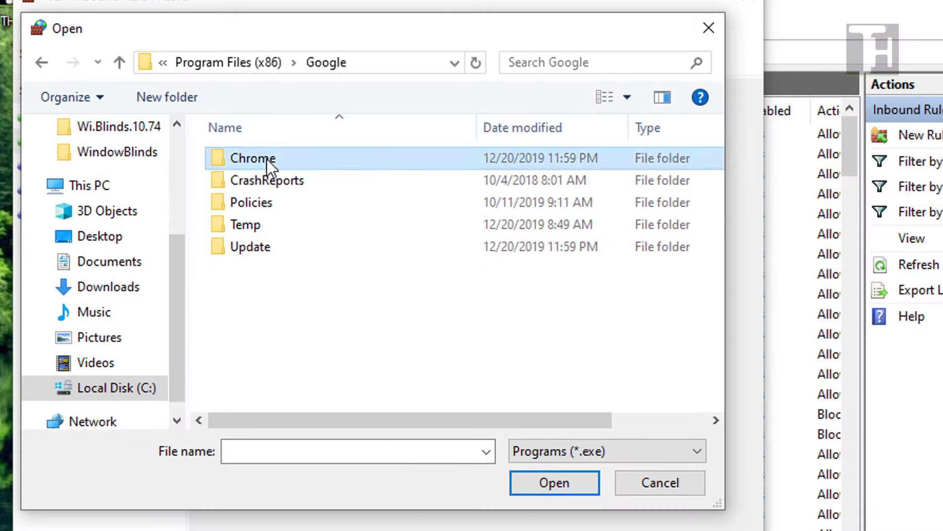
pyautogui.doubleClick(267, 159)
pyautogui.doubleClick(273, 164)
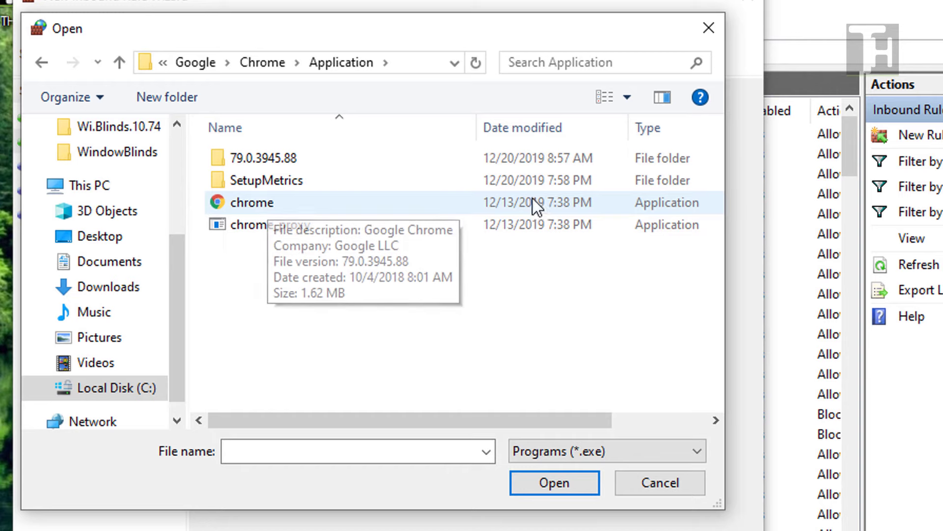
pyautogui.click(265, 207)
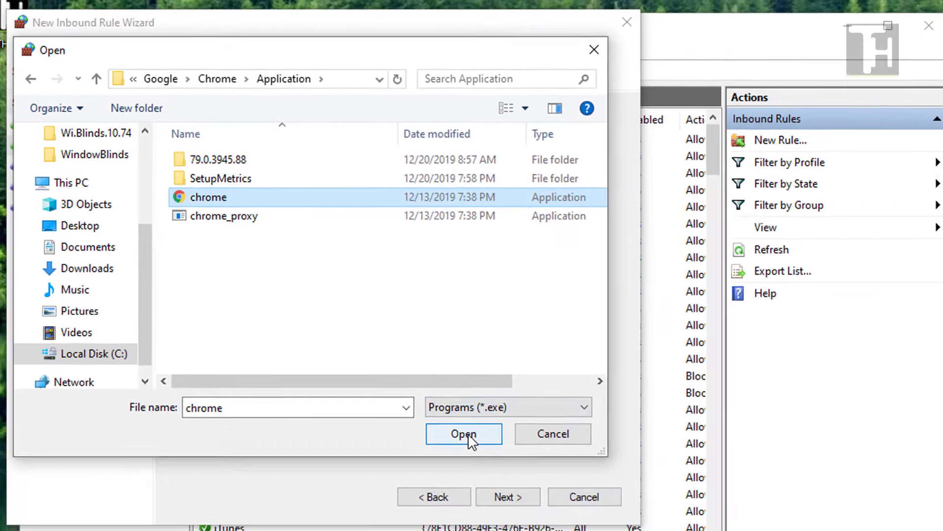
# Confirm chrome.exe as the rule's program and set the action to Block the connection.
pyautogui.click(467, 438)
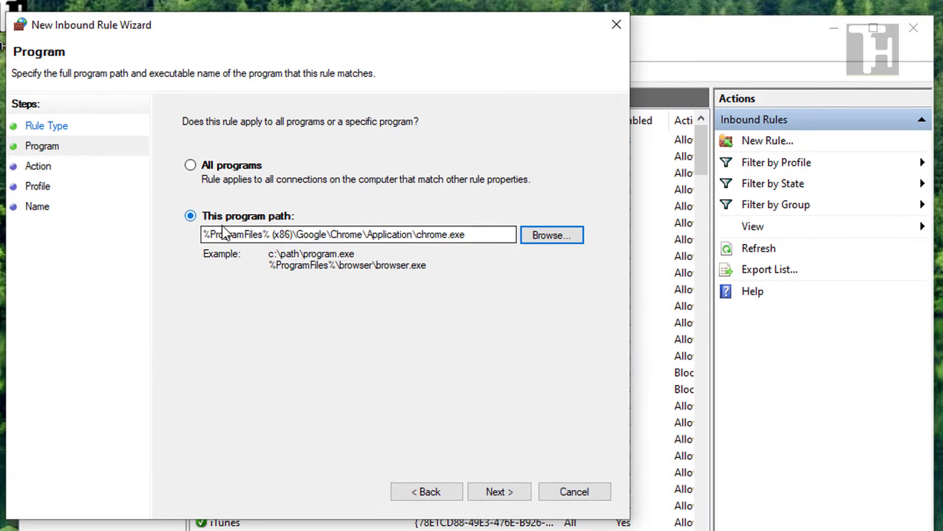
pyautogui.moveTo(475, 235); pyautogui.dragTo(402, 240)
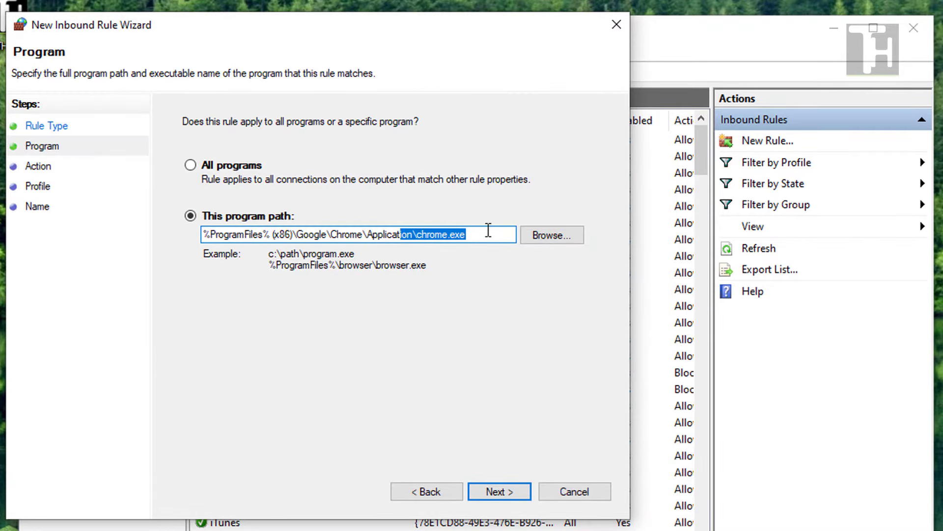
pyautogui.click(506, 492)
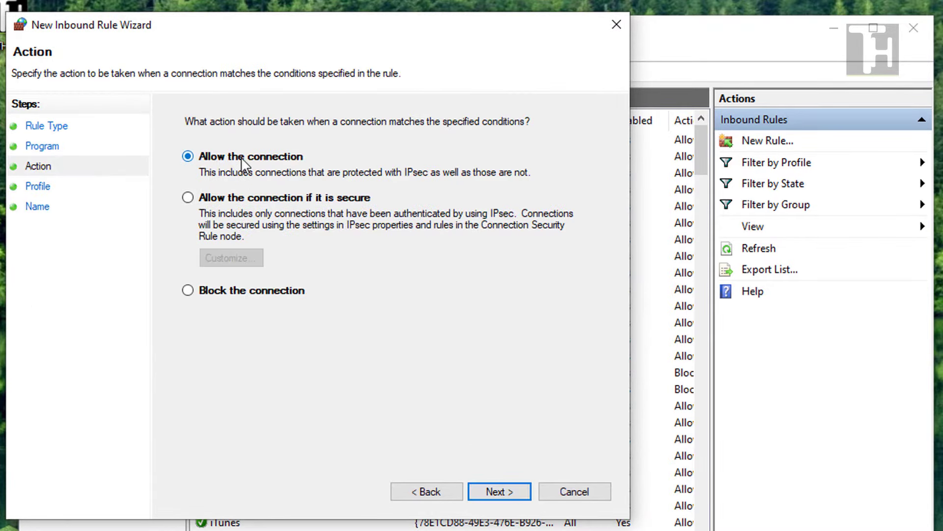
pyautogui.click(227, 297)
pyautogui.click(497, 491)
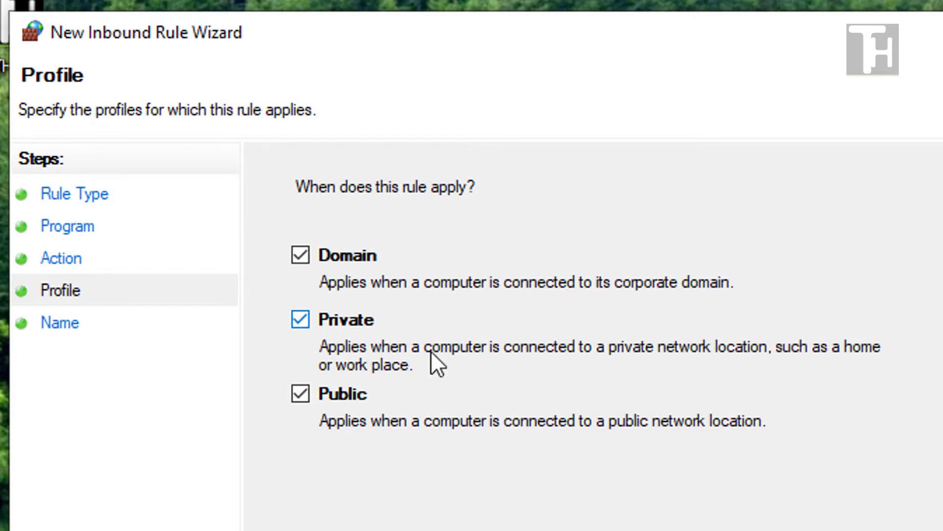
# Keep Domain, Private and Public ticked, name the rule ChomeIn with description null, and finish.
pyautogui.click(300, 319)
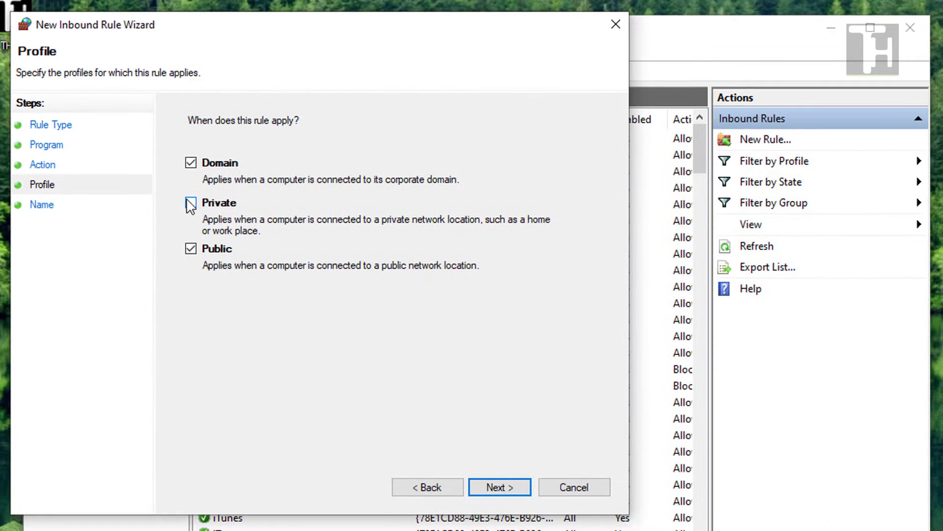
pyautogui.click(191, 202)
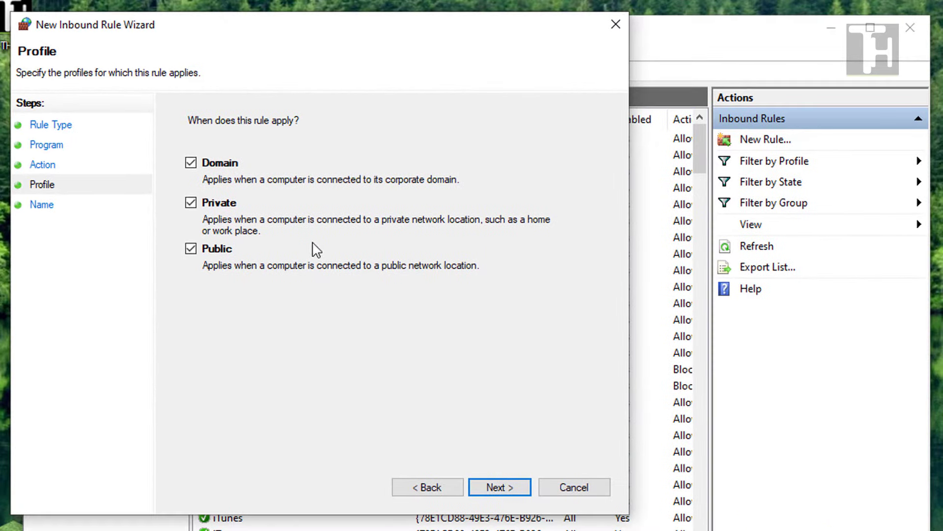
pyautogui.click(499, 487)
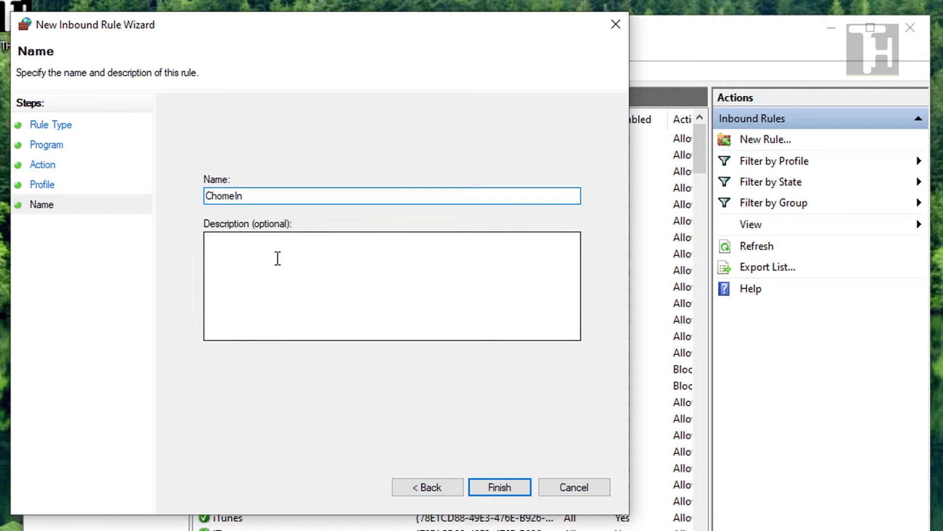
pyautogui.click(259, 288)
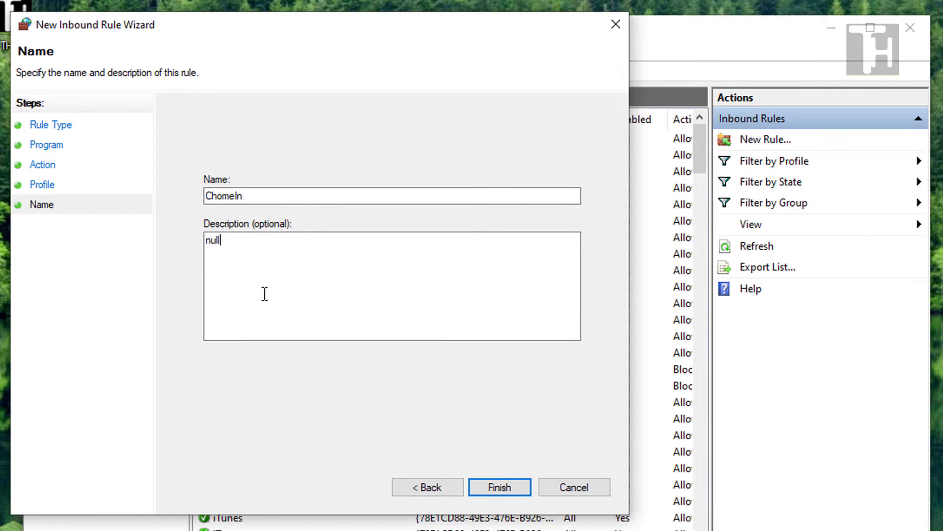
pyautogui.click(506, 488)
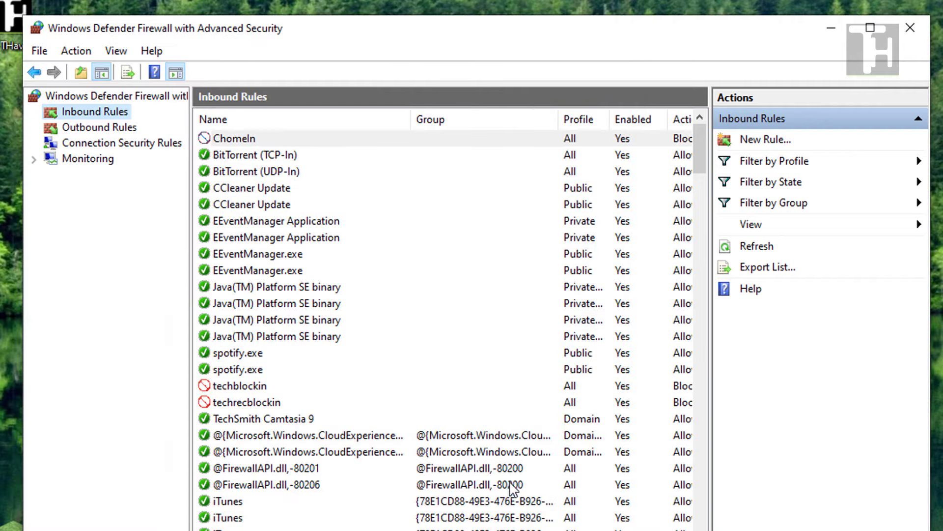
# Select the ChomeIn rule, then begin a new outbound rule from the Outbound Rules list.
pyautogui.click(237, 141)
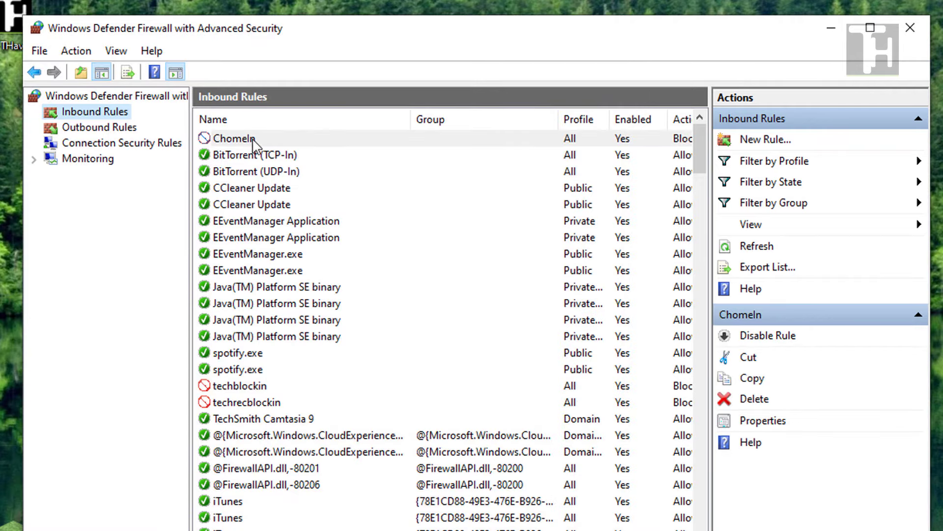
pyautogui.click(111, 129)
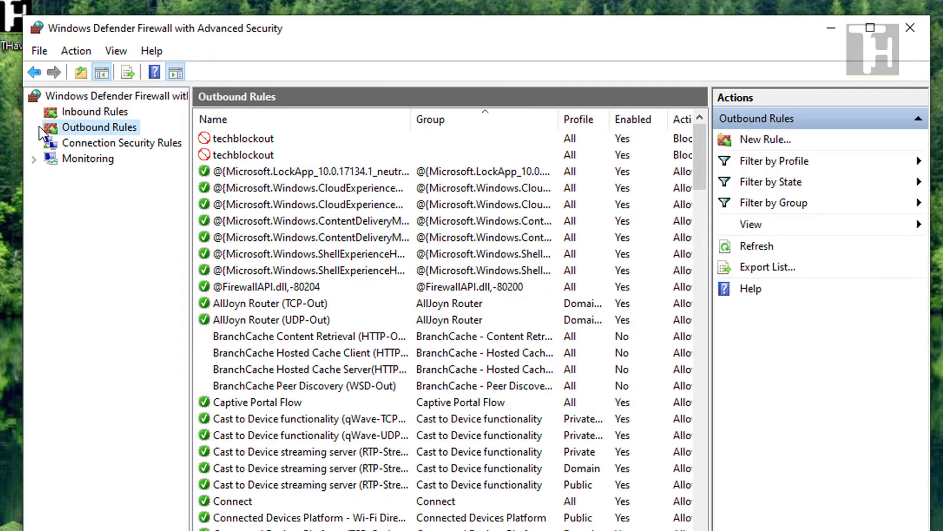
pyautogui.click(748, 142)
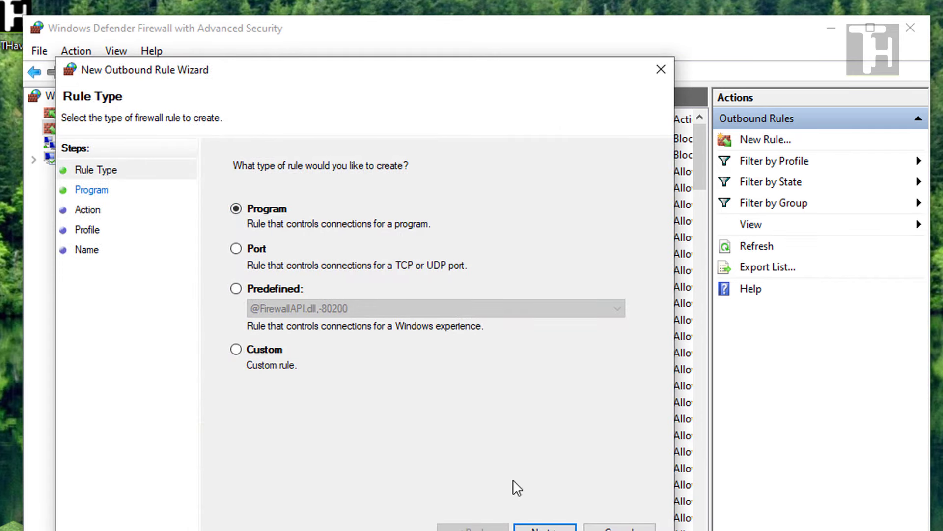
# Keep Program as the rule type and choose chrome.exe as the outbound rule's program.
pyautogui.click(545, 528)
pyautogui.click(596, 276)
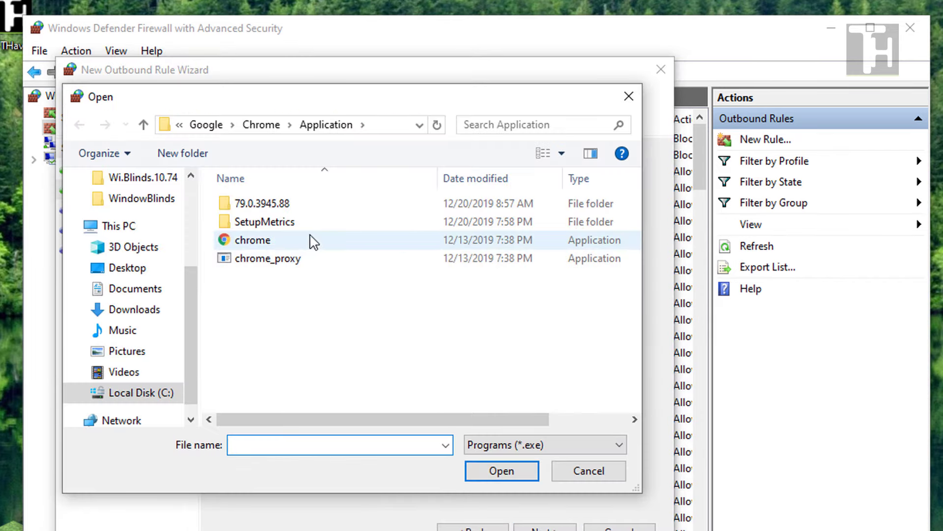
pyautogui.click(253, 240)
pyautogui.click(514, 475)
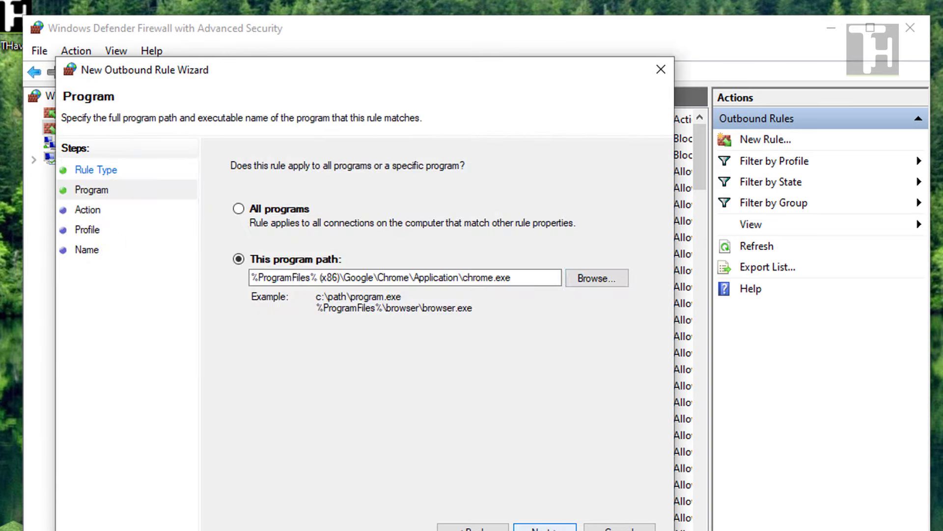
# Block the connection on all profiles and name the rule ChromOut with description null.
pyautogui.click(545, 528)
pyautogui.click(545, 527)
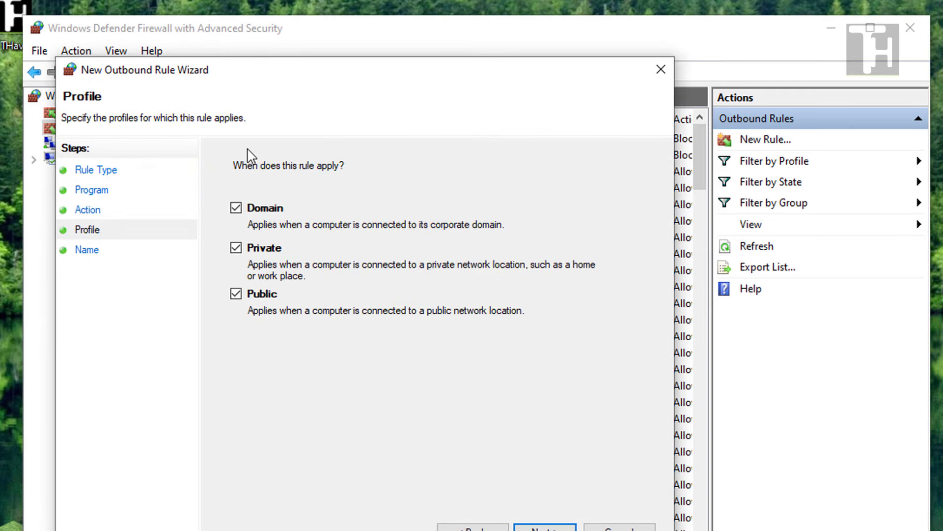
pyautogui.click(545, 527)
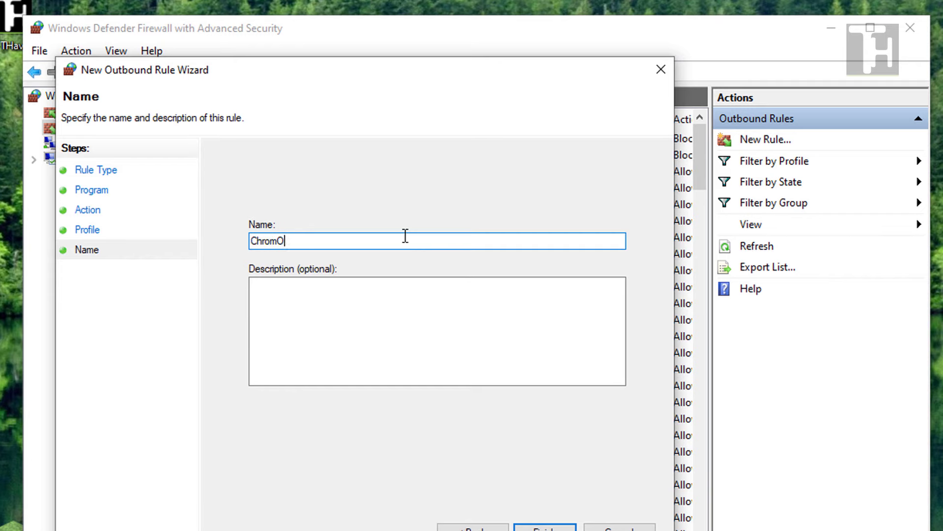
pyautogui.press('Tab')
pyautogui.write('nu')
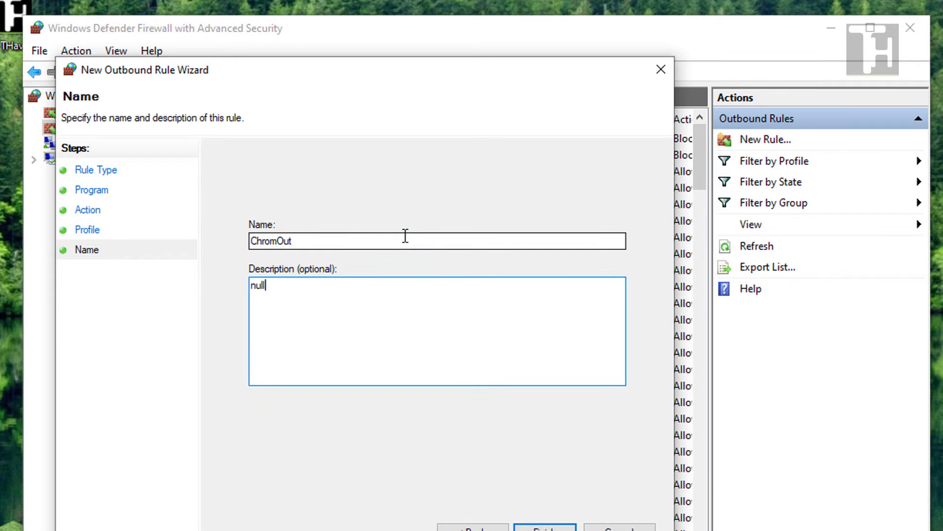
pyautogui.write('ll')
pyautogui.click(545, 527)
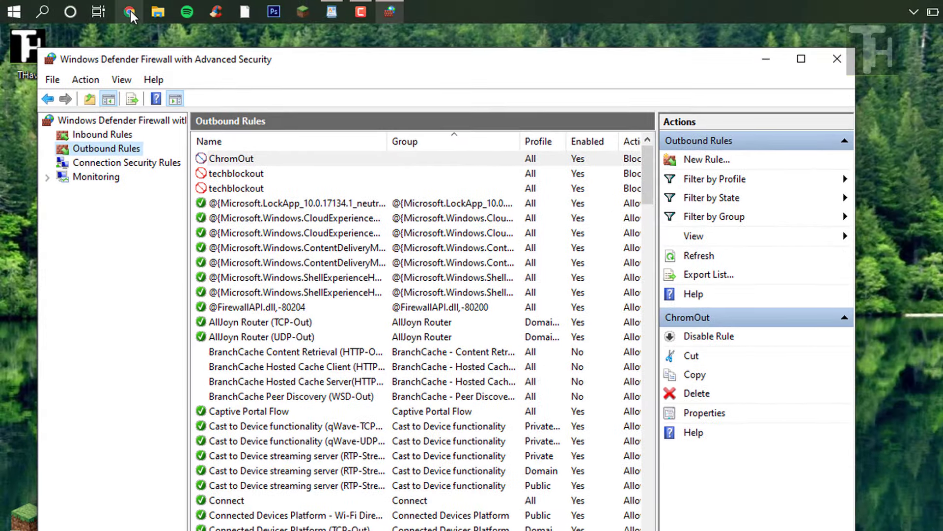
# Load cnn.com in Chrome, confirm 'Your Internet access is blocked', and return to the firewall.
pyautogui.click(130, 14)
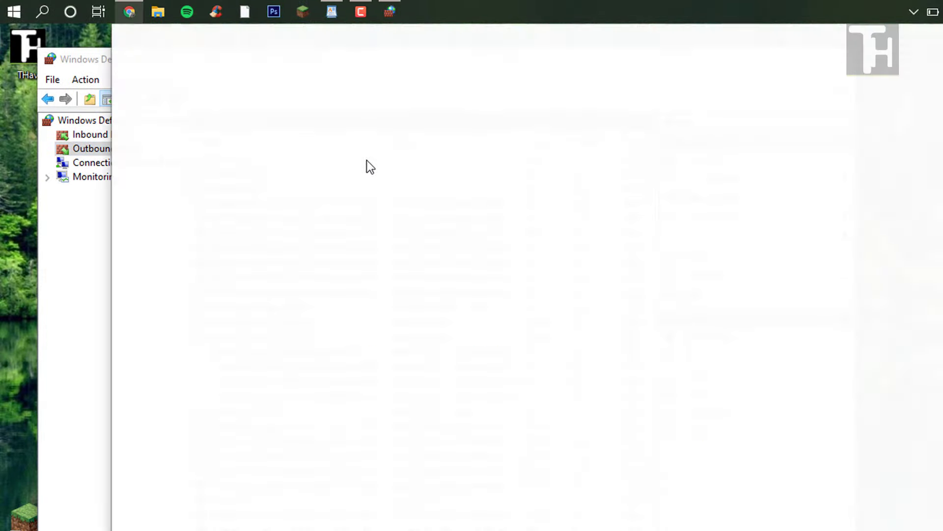
pyautogui.click(320, 43)
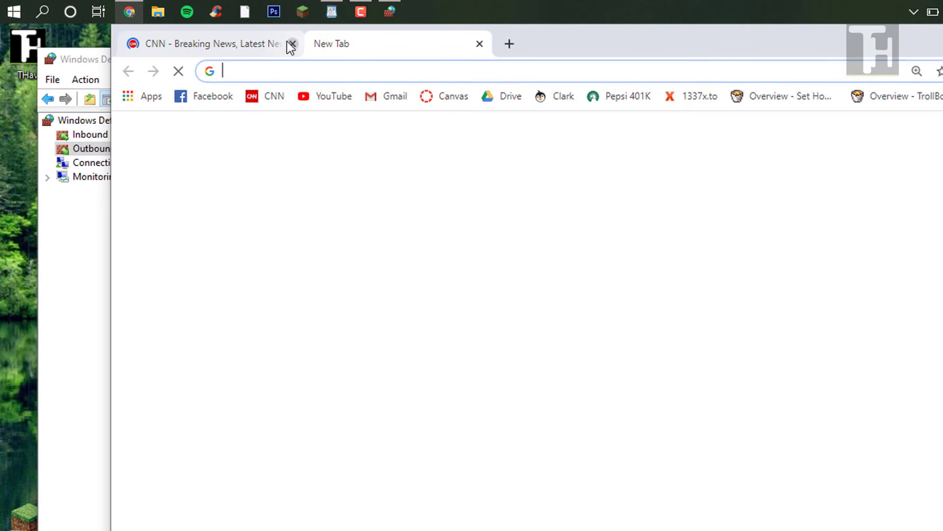
pyautogui.click(293, 45)
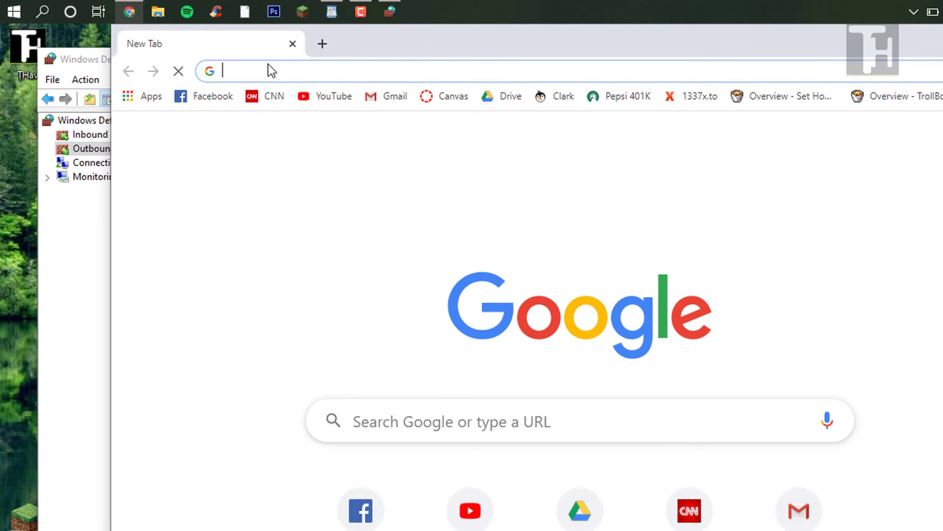
pyautogui.click(271, 97)
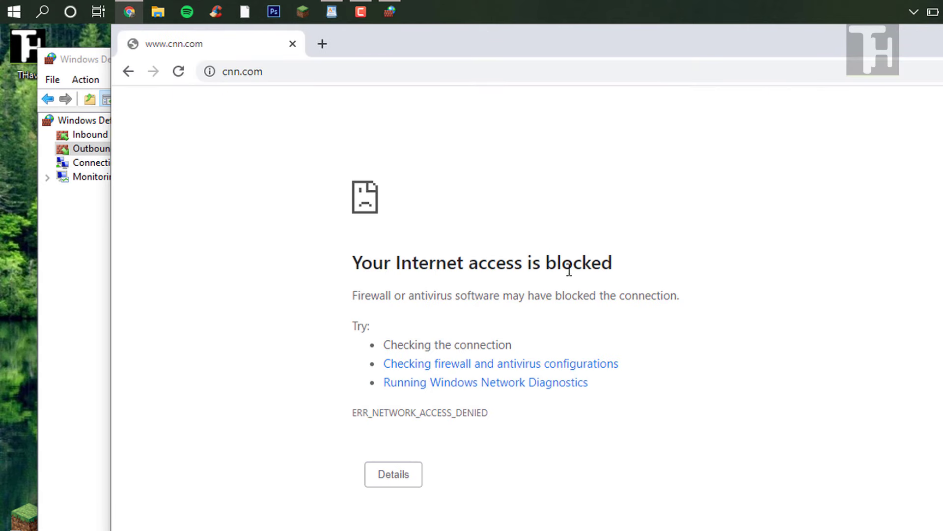
pyautogui.moveTo(618, 270); pyautogui.dragTo(350, 266)
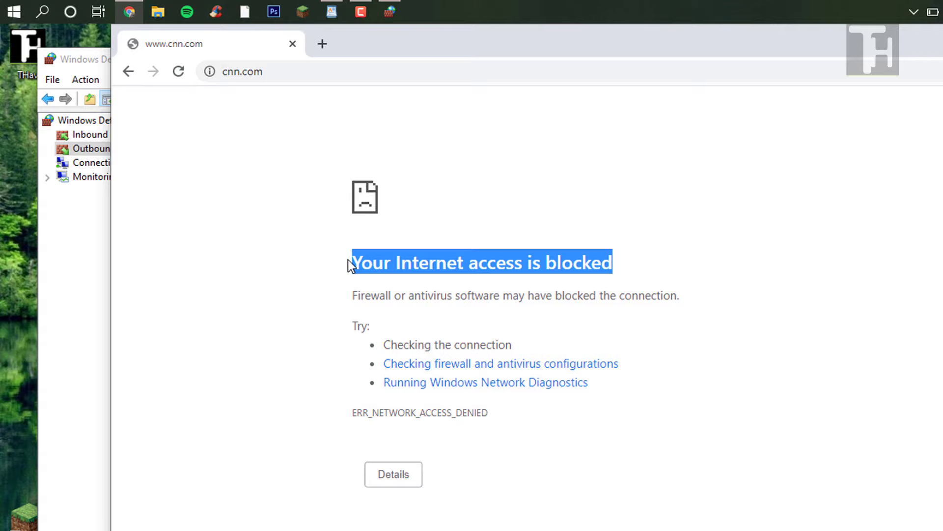
pyautogui.hotkey('alt', 'Tab')
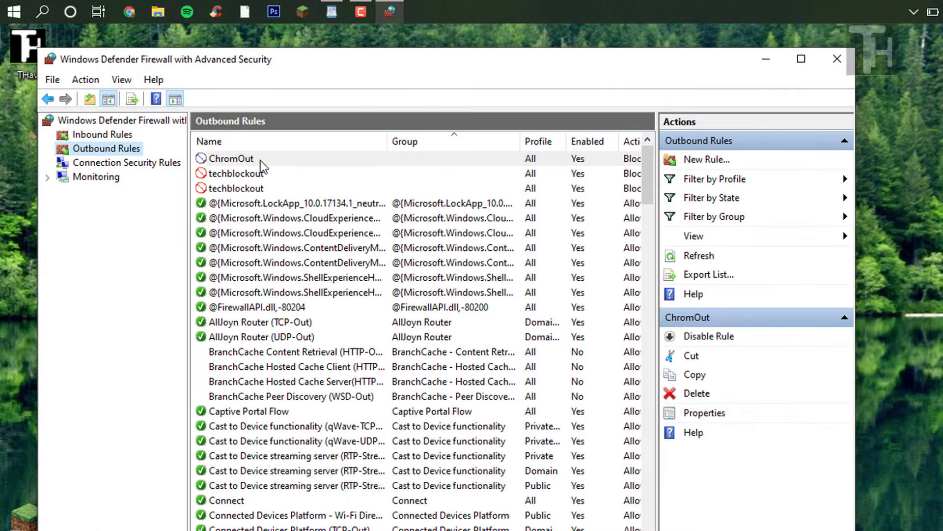
# Disable the ChromOut outbound rule, then delete it and confirm.
pyautogui.rightClick(227, 158)
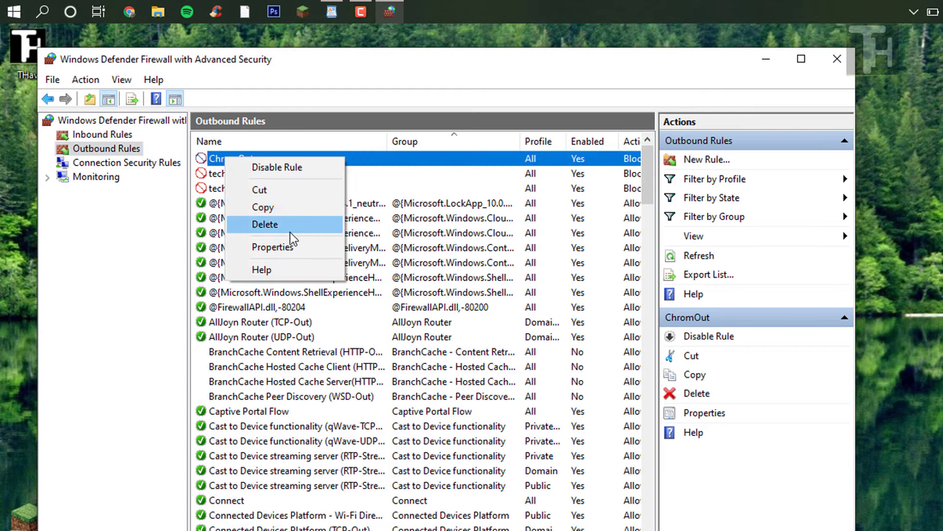
pyautogui.click(295, 168)
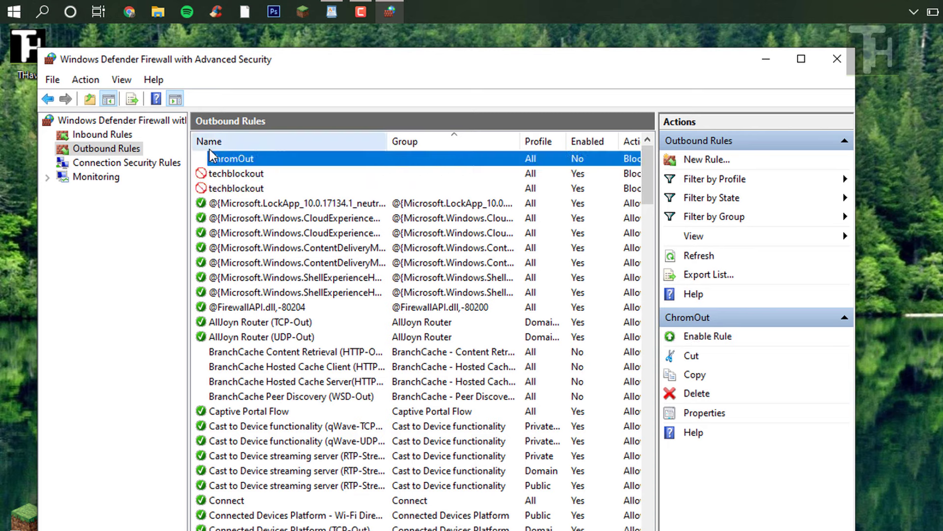
pyautogui.rightClick(219, 161)
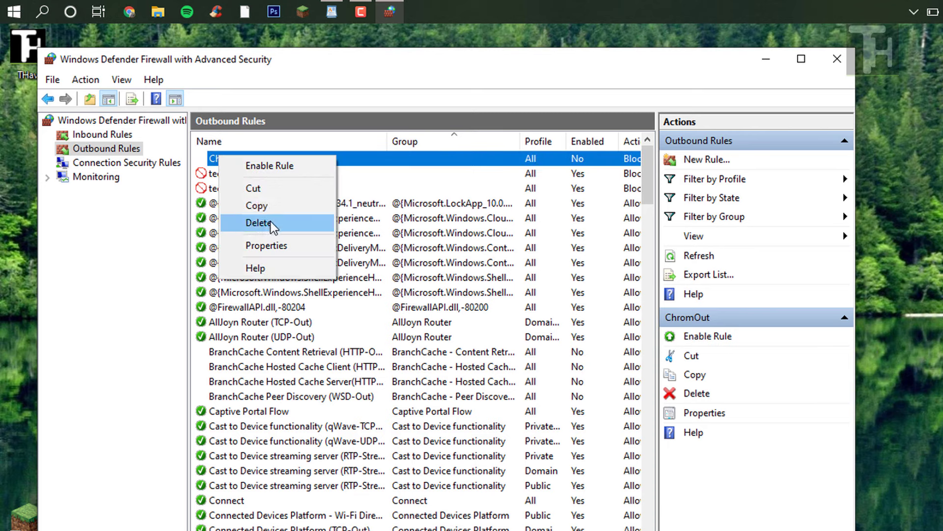
pyautogui.click(270, 223)
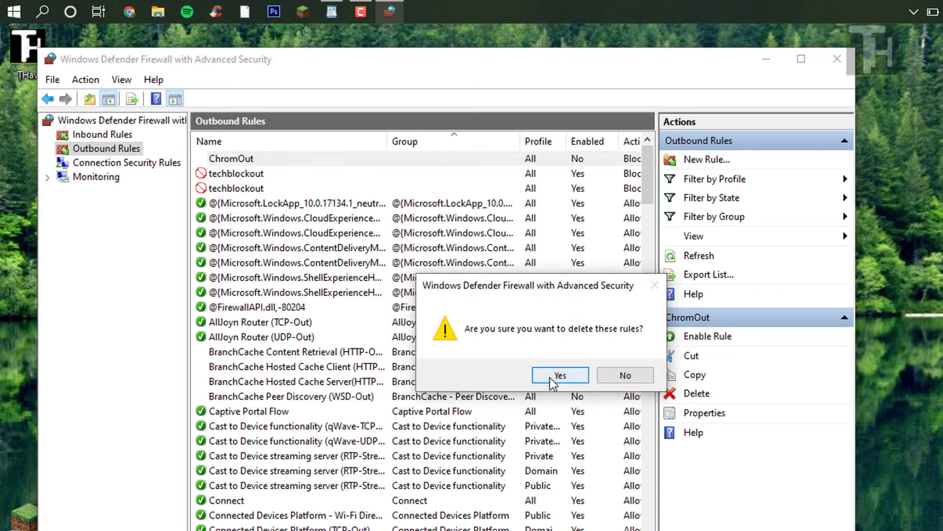
pyautogui.click(555, 374)
# In Inbound Rules, choose Delete for the ChomeIn rule.
pyautogui.click(138, 142)
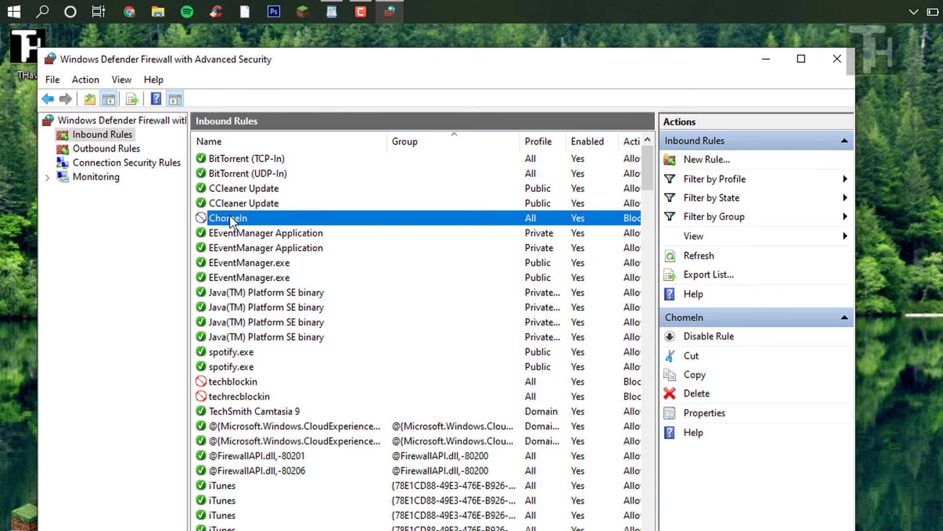
pyautogui.rightClick(230, 216)
pyautogui.click(296, 284)
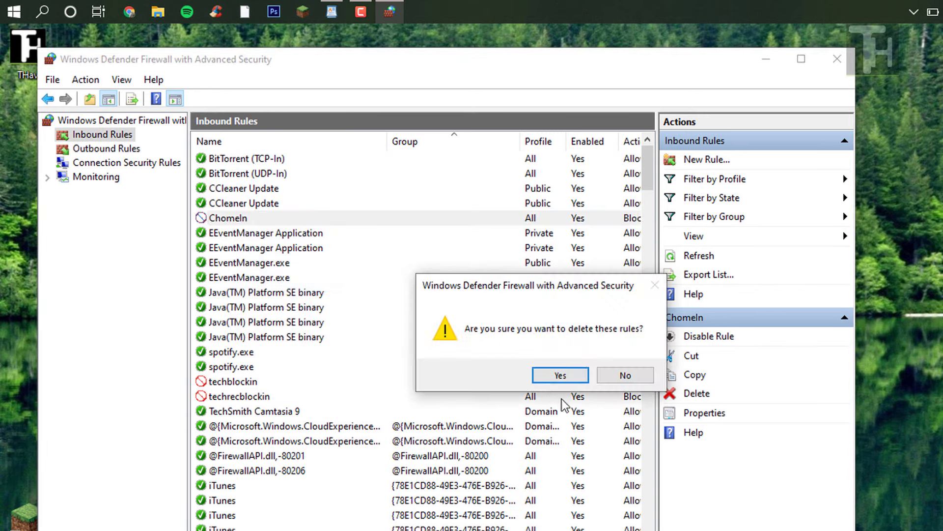